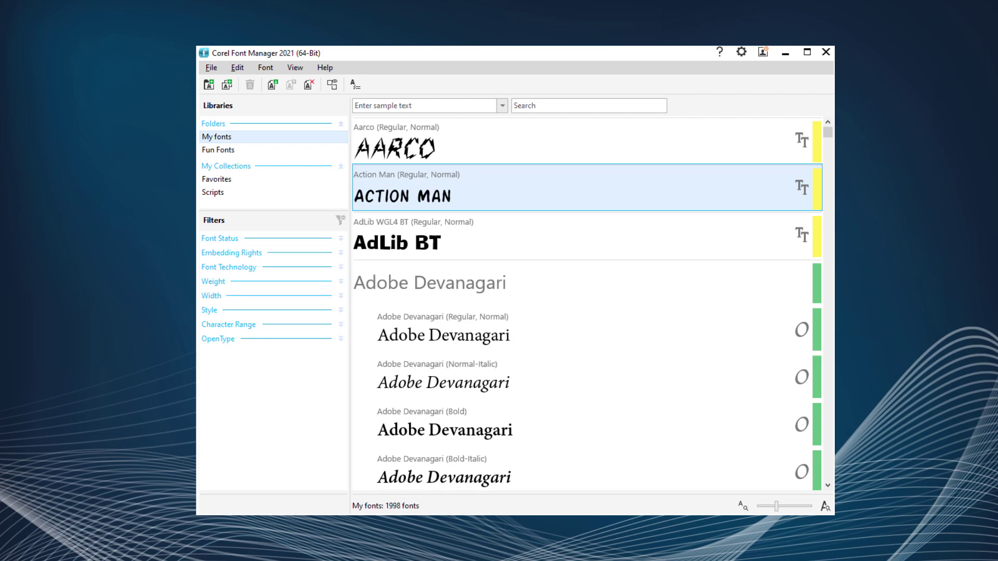
- Review the Fun Fonts folder, the Favorites and Scripts collections, and the My fonts folder in the font libraries
left_click(250, 154)
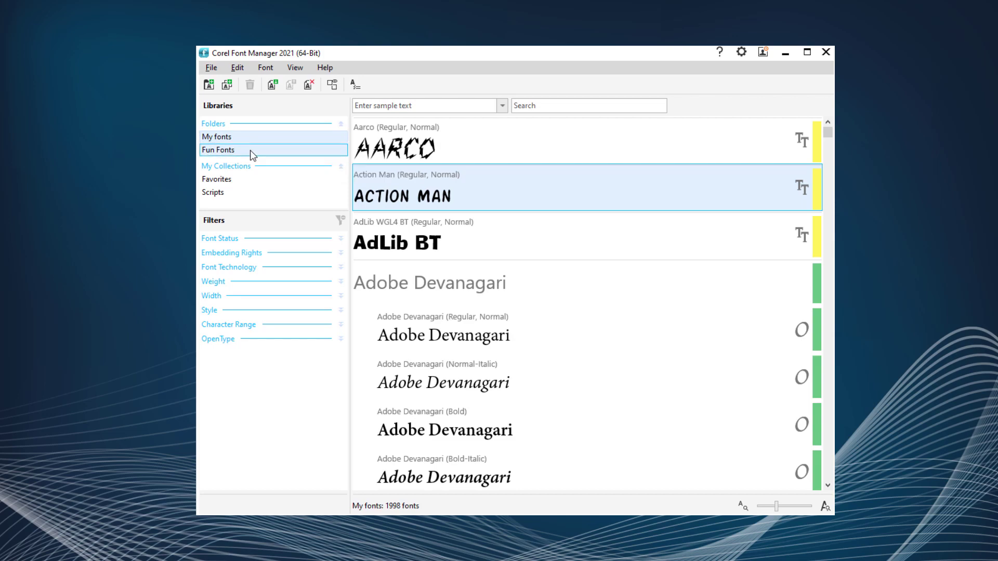
left_click(231, 180)
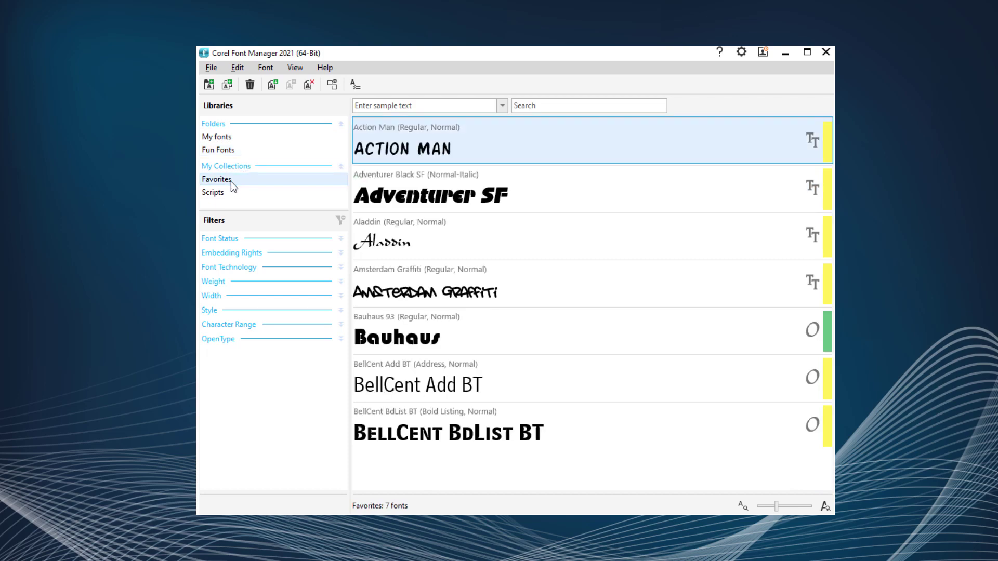
left_click(235, 197)
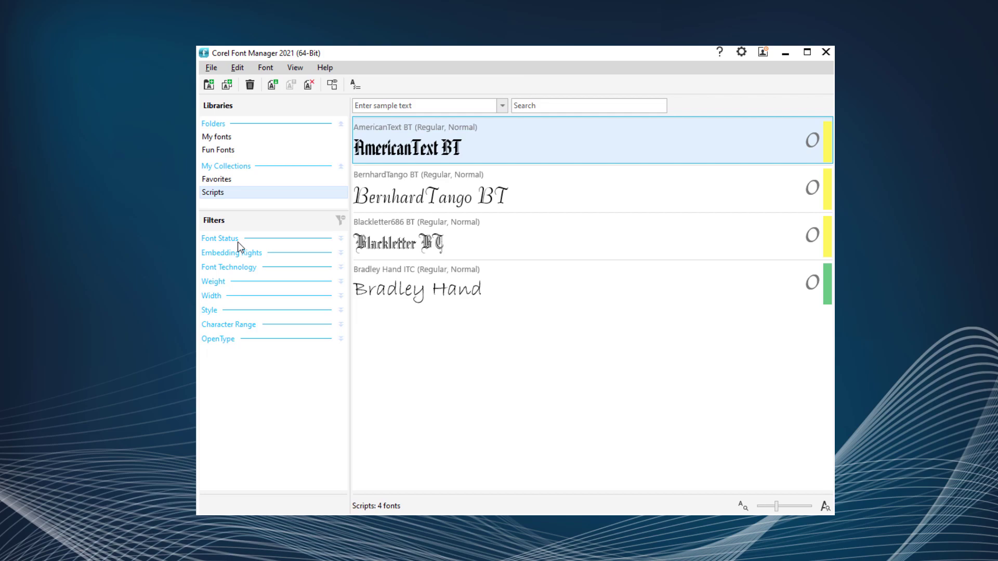
left_click(211, 68)
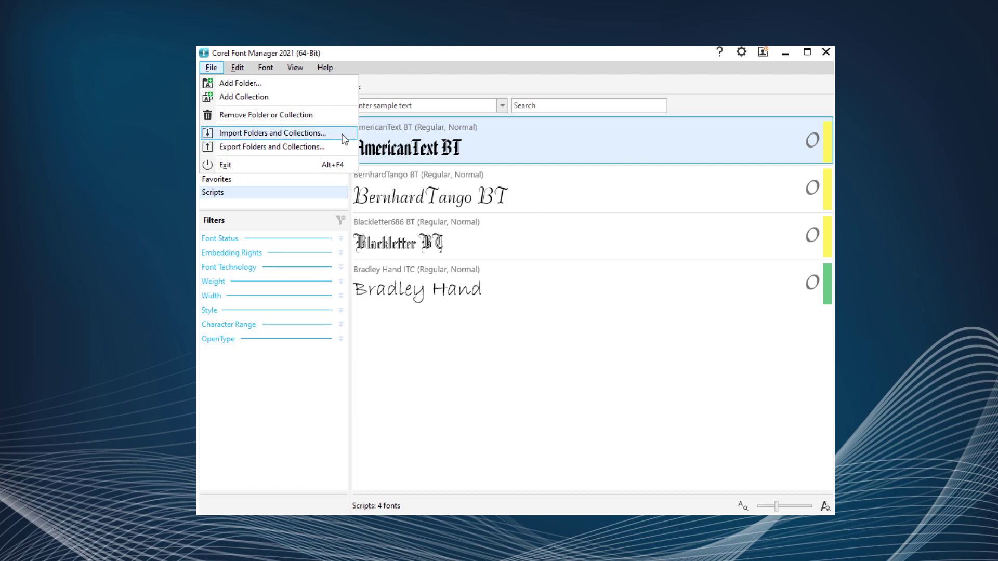
left_click(303, 365)
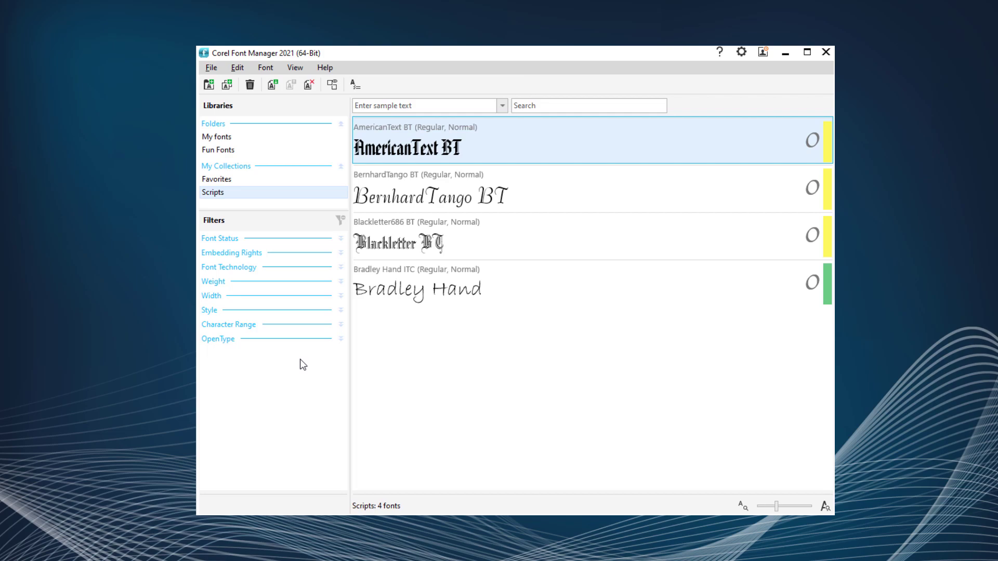
left_click(221, 137)
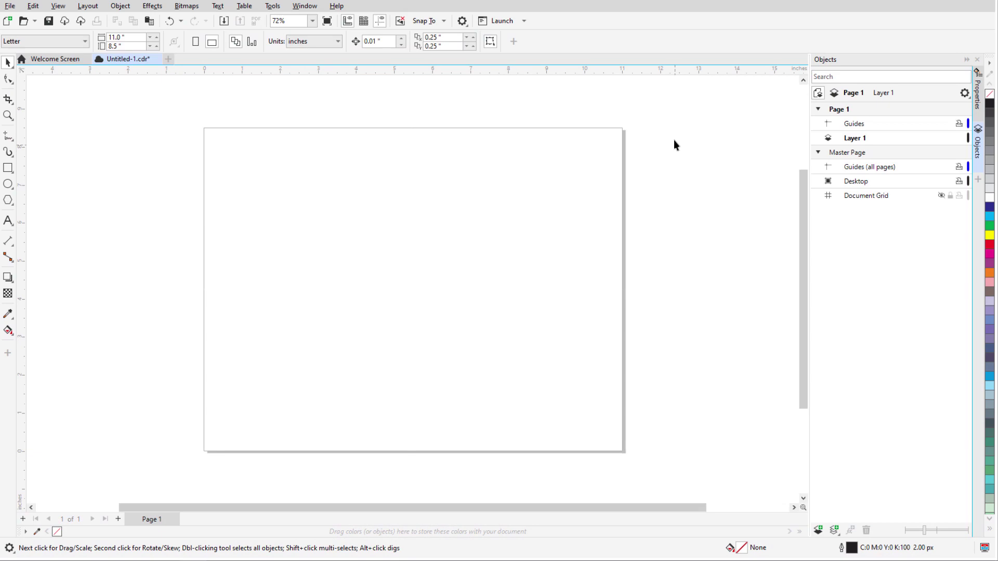
- Launch Corel Font Manager from within CorelDRAW
left_click(524, 22)
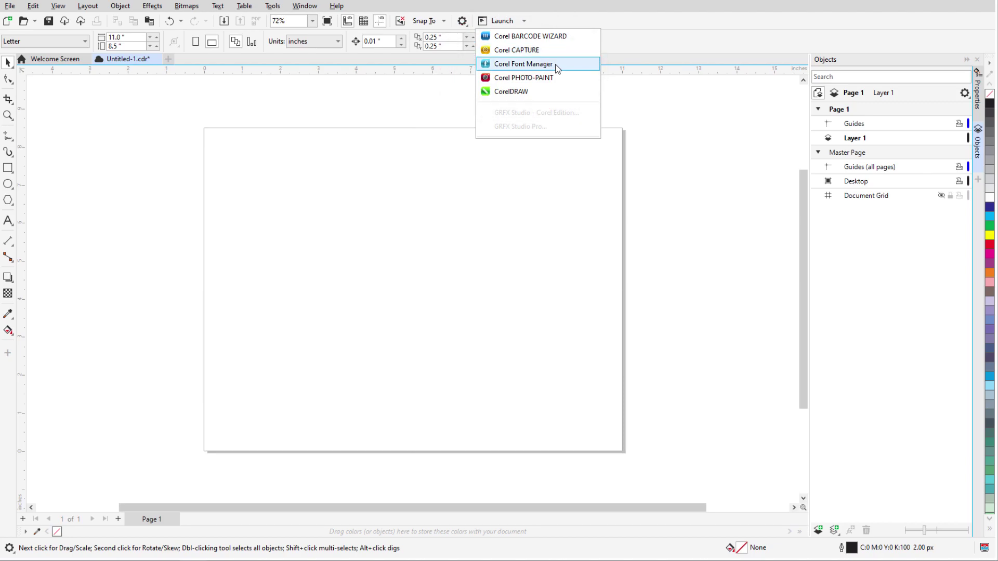
left_click(557, 68)
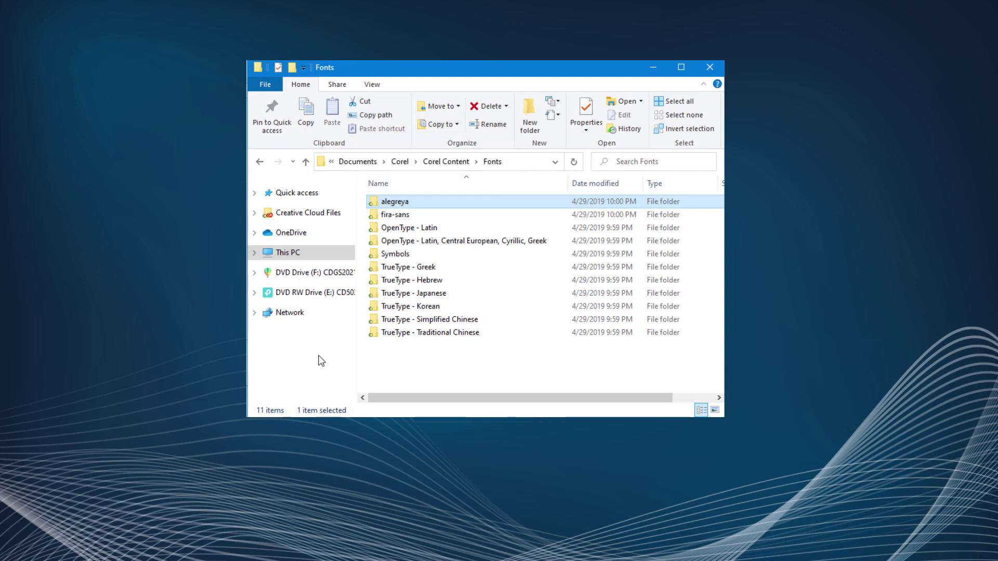
- Switch to File Explorer and browse into the OpenType - Latin folder of the Corel Content fonts
double_click(442, 226)
double_click(392, 289)
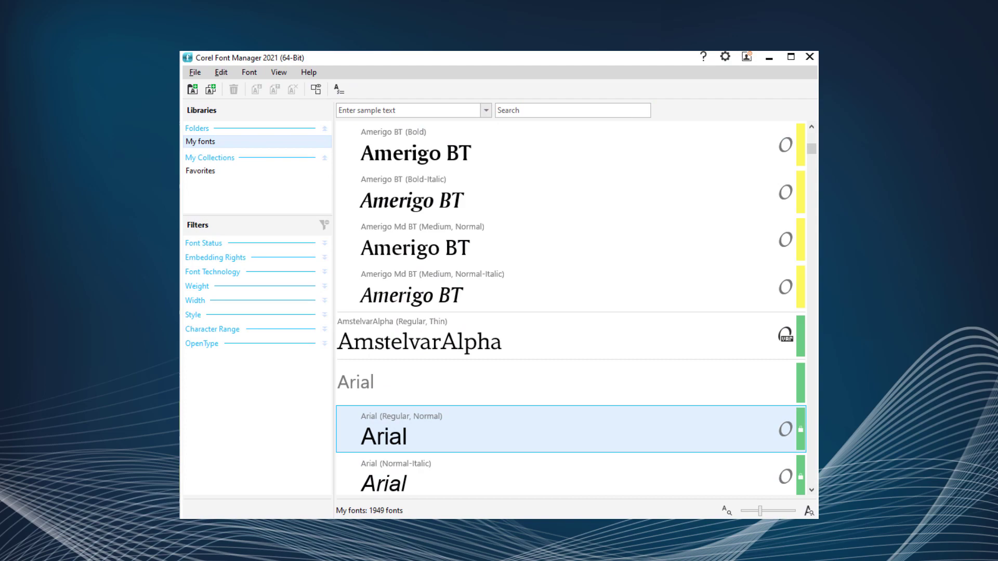
- Switch to Corel Font Manager and add the Fun Fonts folder from the Desktop to the library folders
left_click(192, 90)
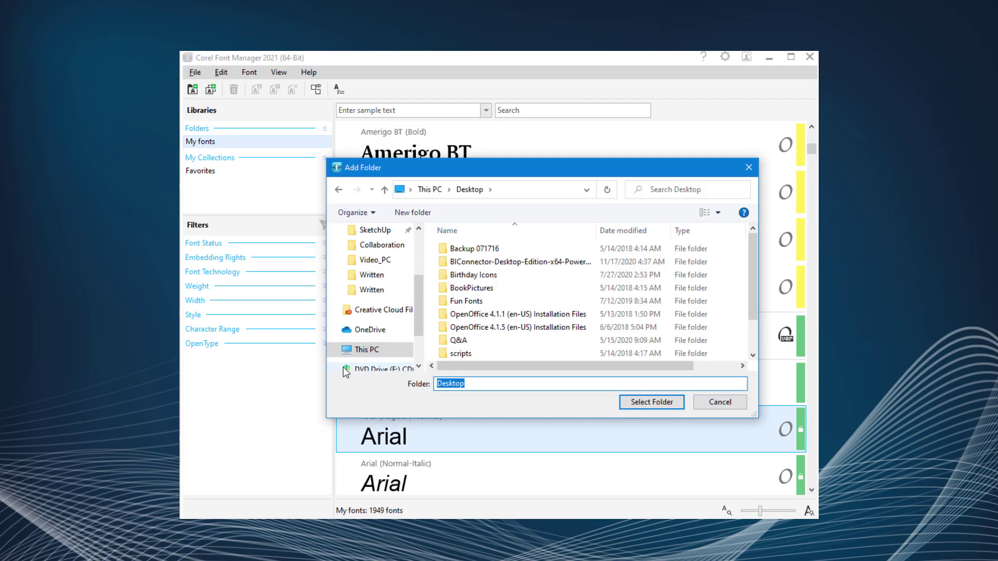
left_click(466, 301)
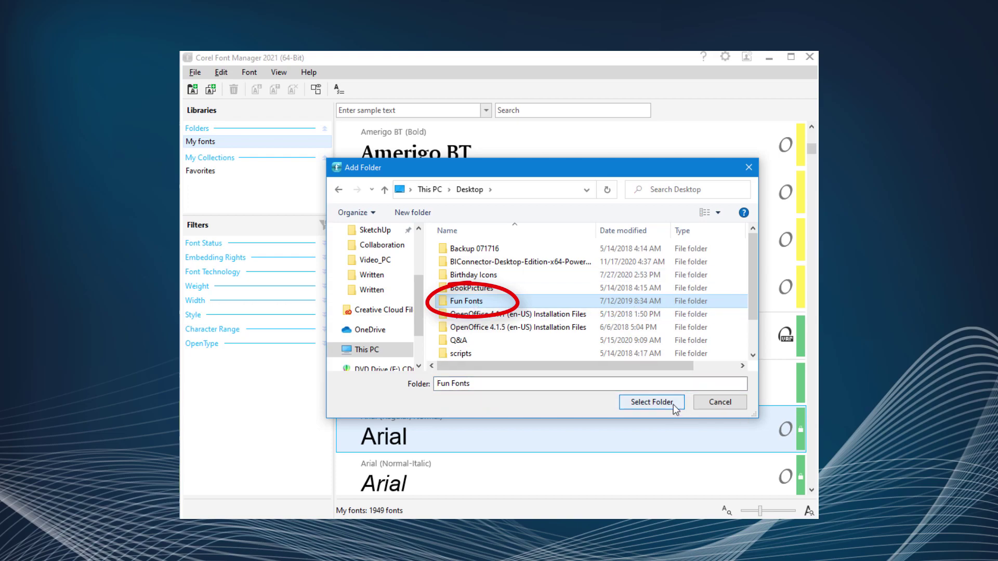
left_click(675, 408)
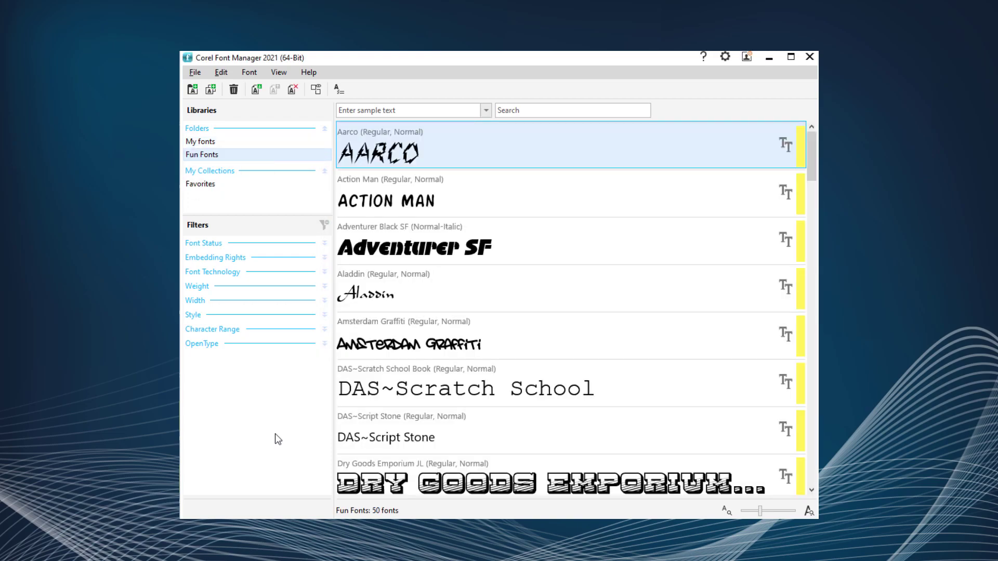
- Add Action Man, Adventurer Black SF, Aladdin and Amsterdam Graffiti from the Fun Fonts folder to the Favorites collection
left_click_drag(374, 207, 232, 189)
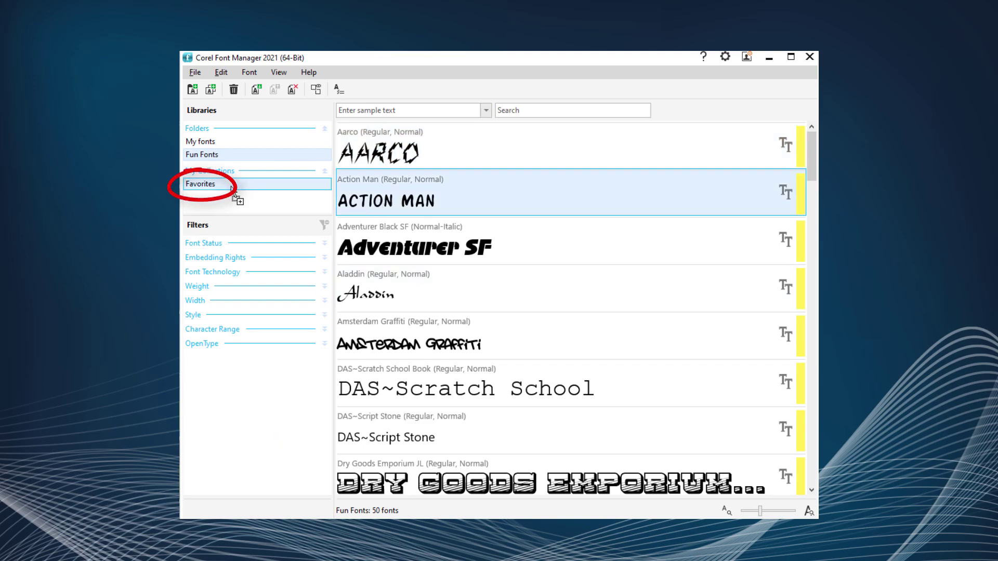
key("Down")
key("Down")
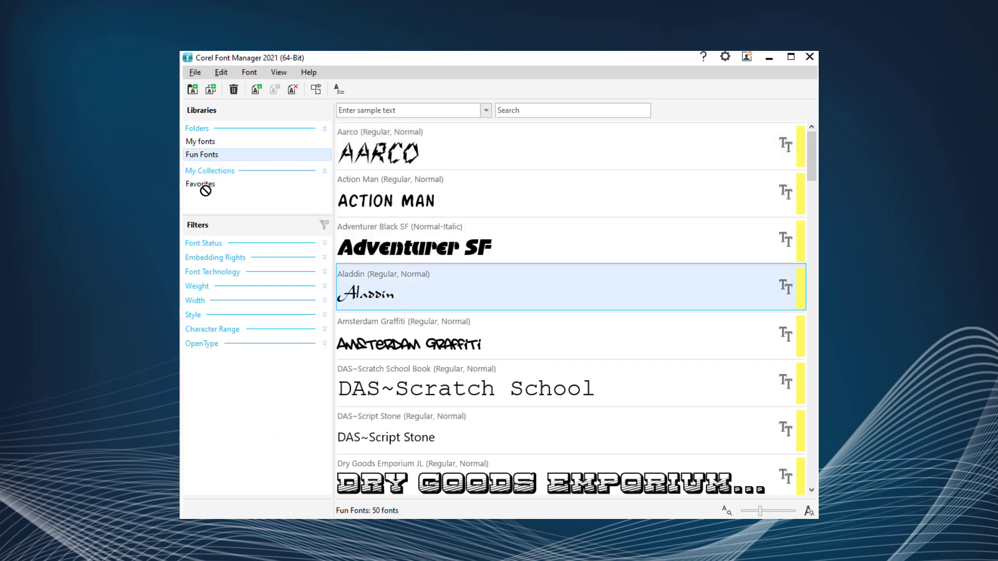
key("Down")
key("shift+Up")
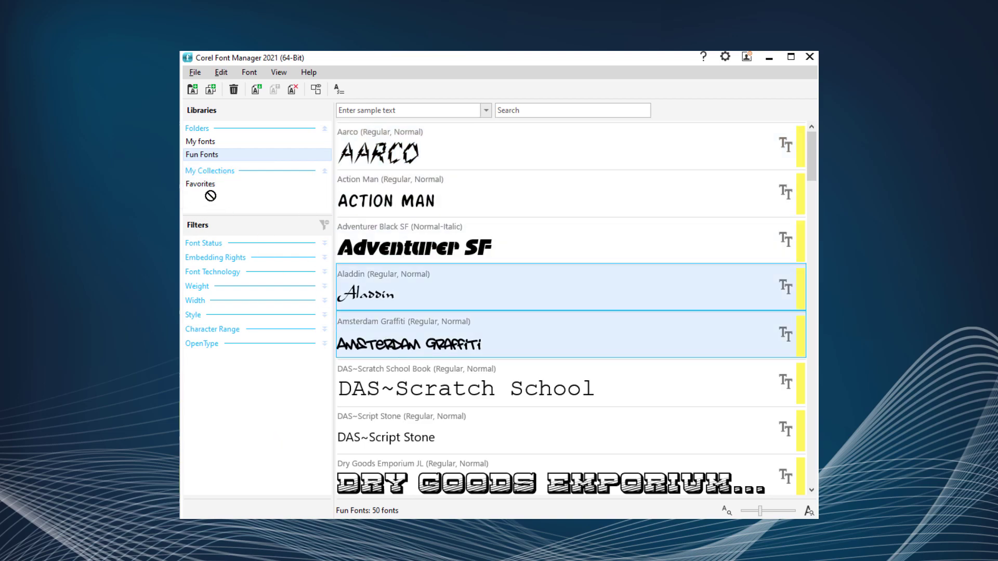
- Add Bauhaus 93, BellCent Add BT and BellCent BdList BT from My fonts to Favorites, and open that collection
left_click(205, 145)
left_click(447, 441)
key("shift+Up")
left_click_drag(447, 442, 206, 184)
left_click(600, 473)
key("shift+Up")
left_click_drag(572, 432, 206, 183)
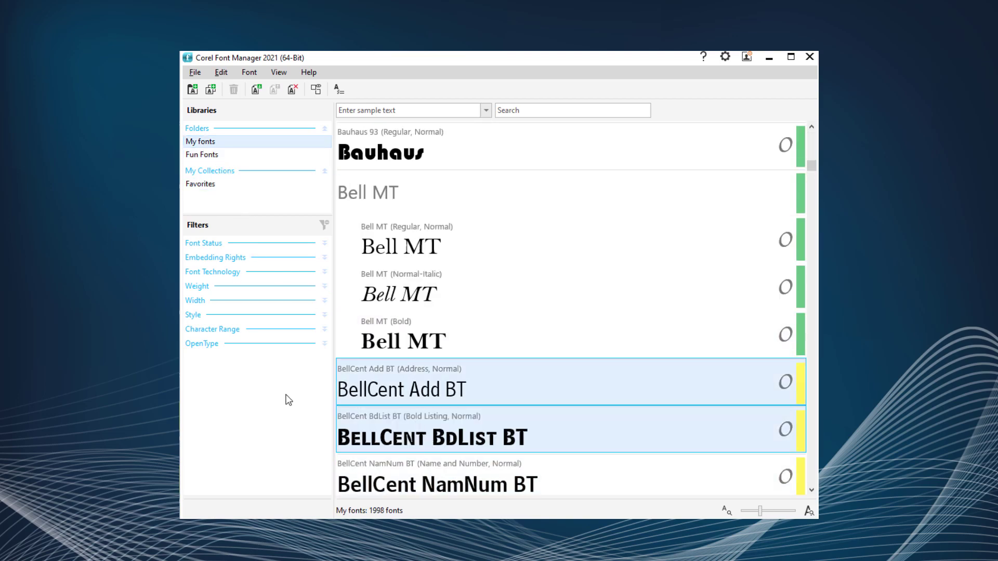
left_click(206, 187)
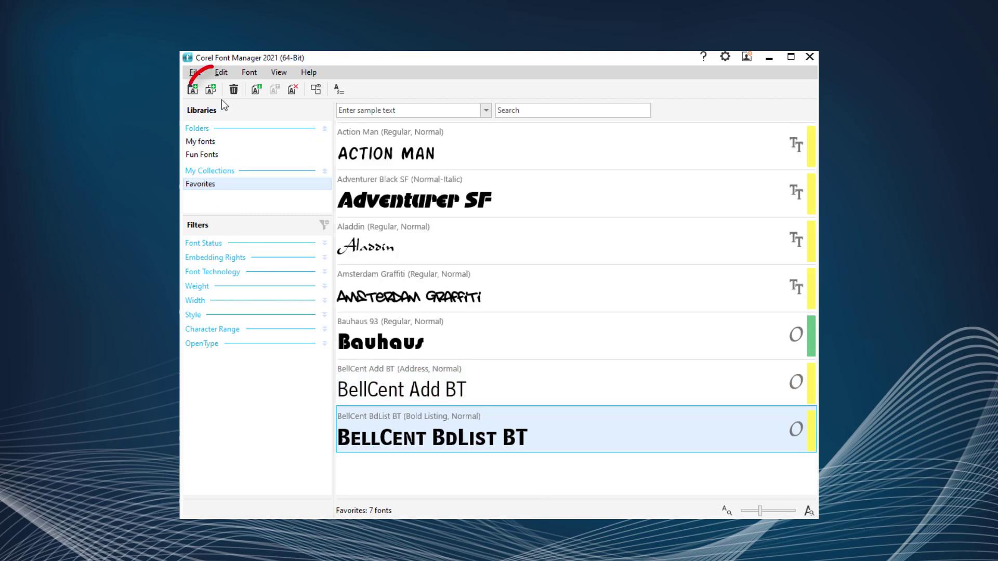
- Create a new font collection named Scripts
left_click(211, 90)
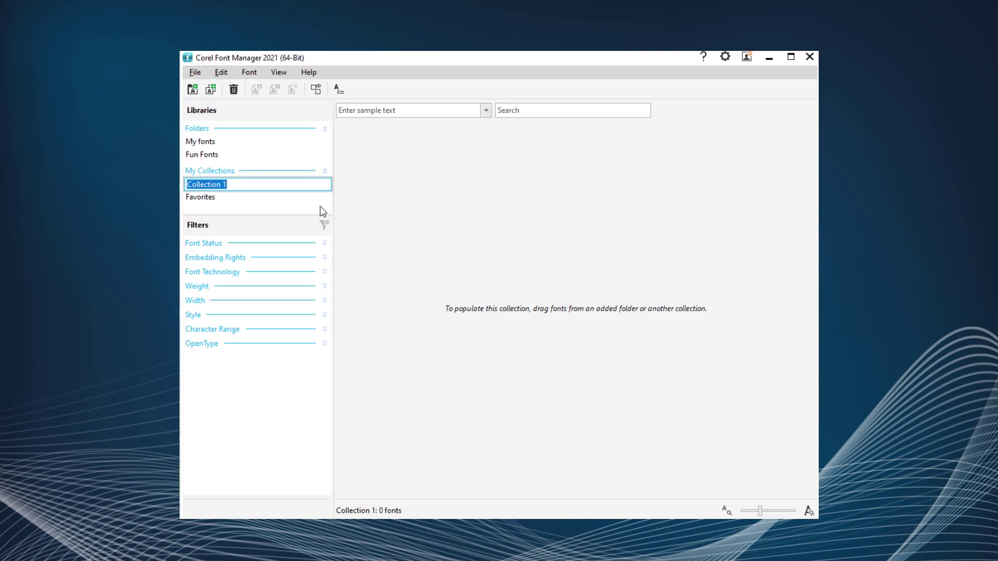
type("Scripts")
key("Return")
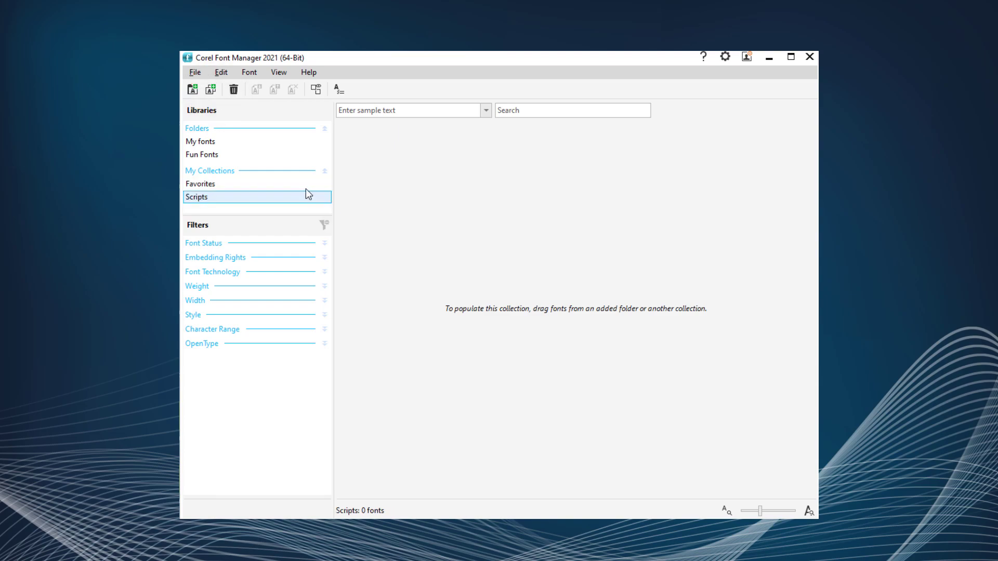
- Filter the My fonts folder to show only fonts with the Script style
left_click(217, 143)
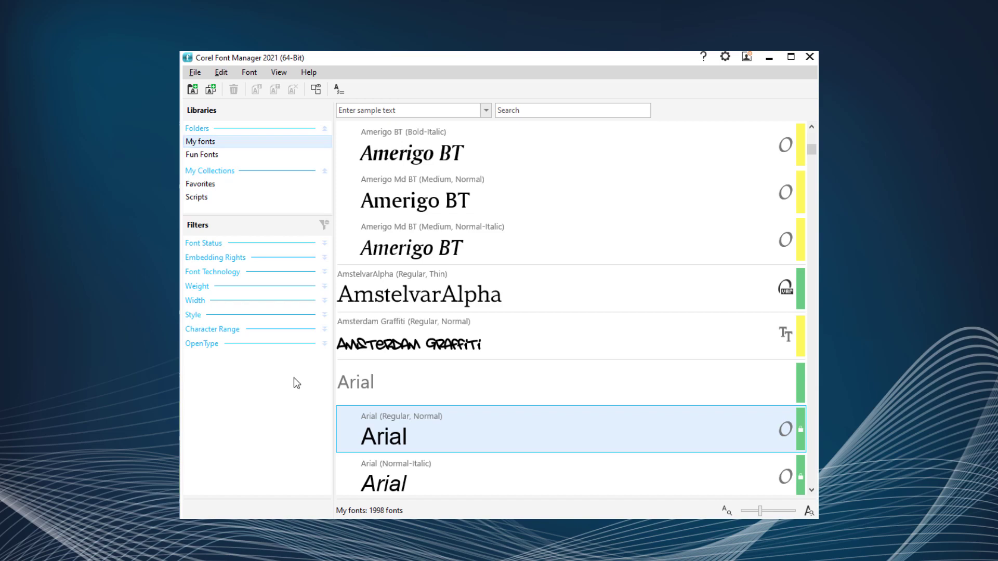
left_click(323, 315)
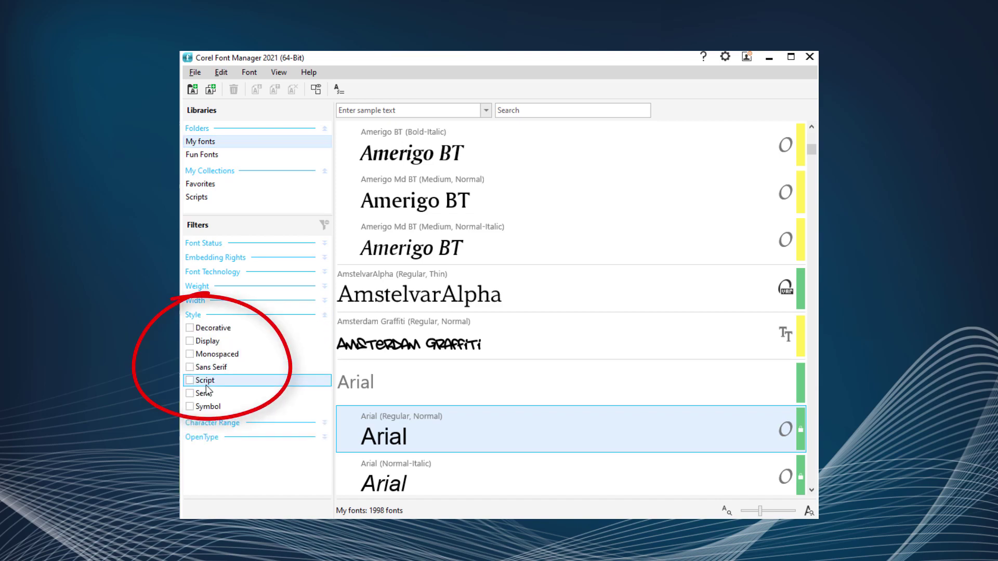
left_click(189, 381)
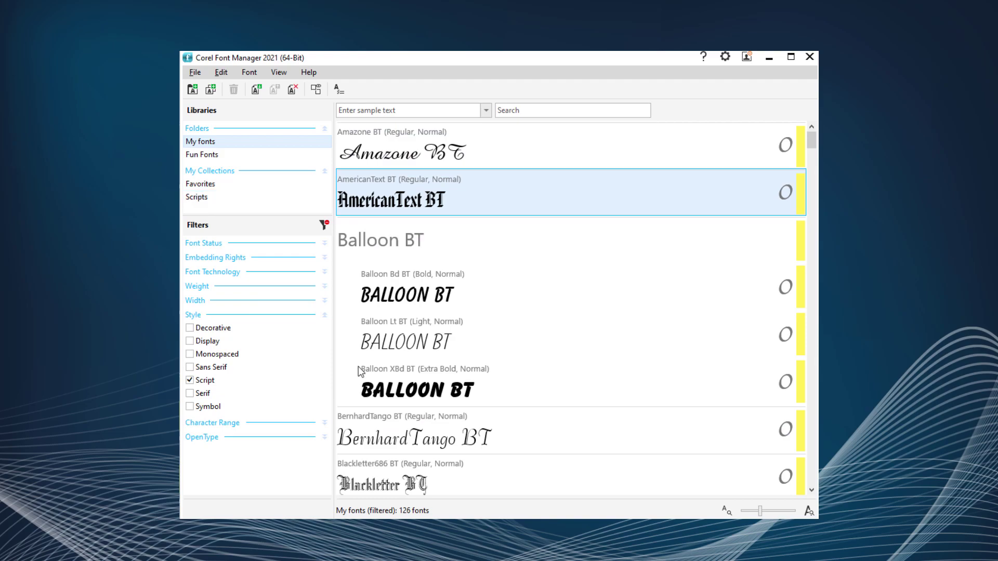
- Add AmericanText BT, BernhardTango BT, Blackletter686 BT and Bradley Hand ITC to the Scripts collection
key("Down")
key("Down")
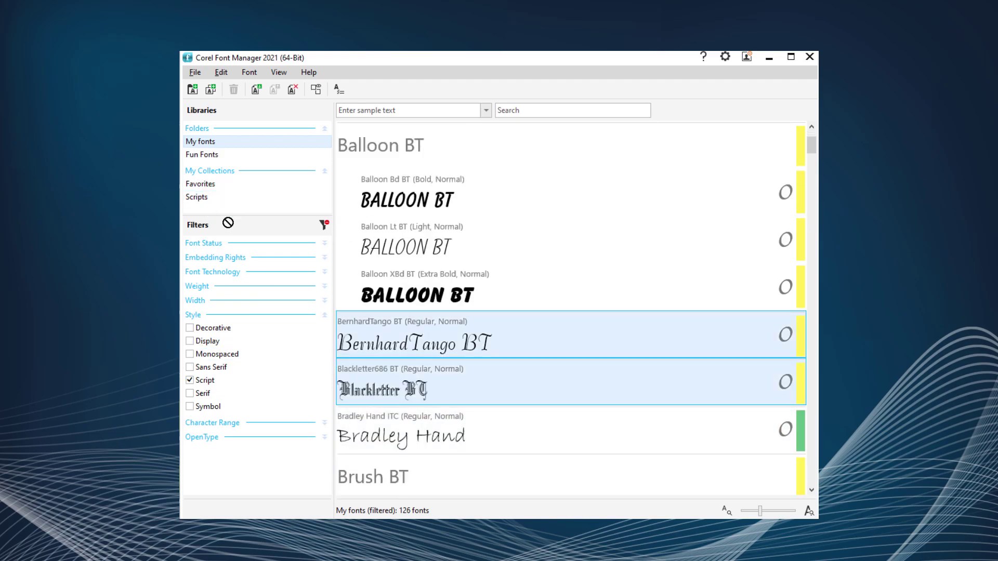
left_click(400, 430, "shift")
left_click_drag(400, 431, 229, 202)
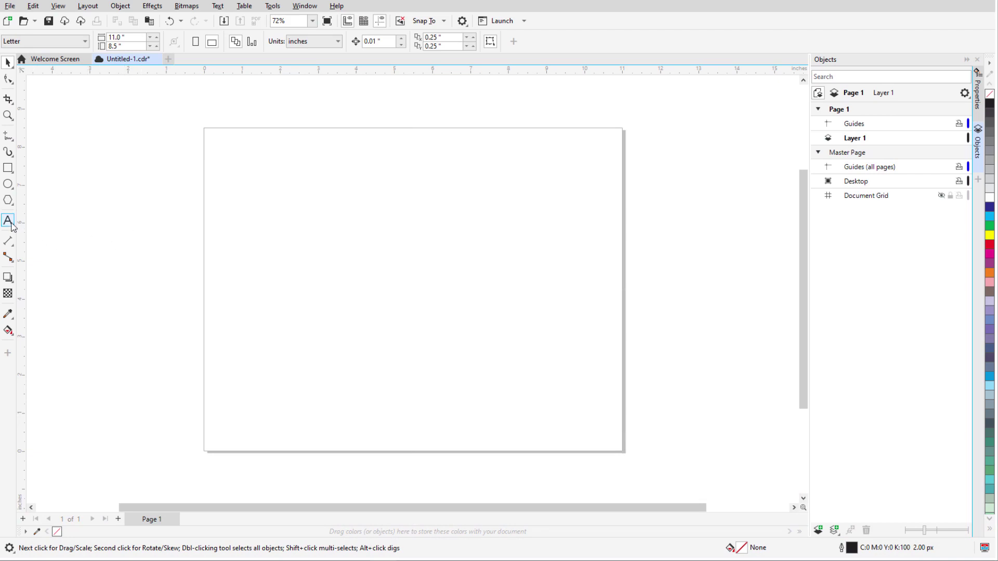
- Switch to CorelDRAW and filter the Text tool's font list by Fun Fonts, the Scripts collection and the Favorites collection in turn
left_click(11, 223)
left_click(383, 42)
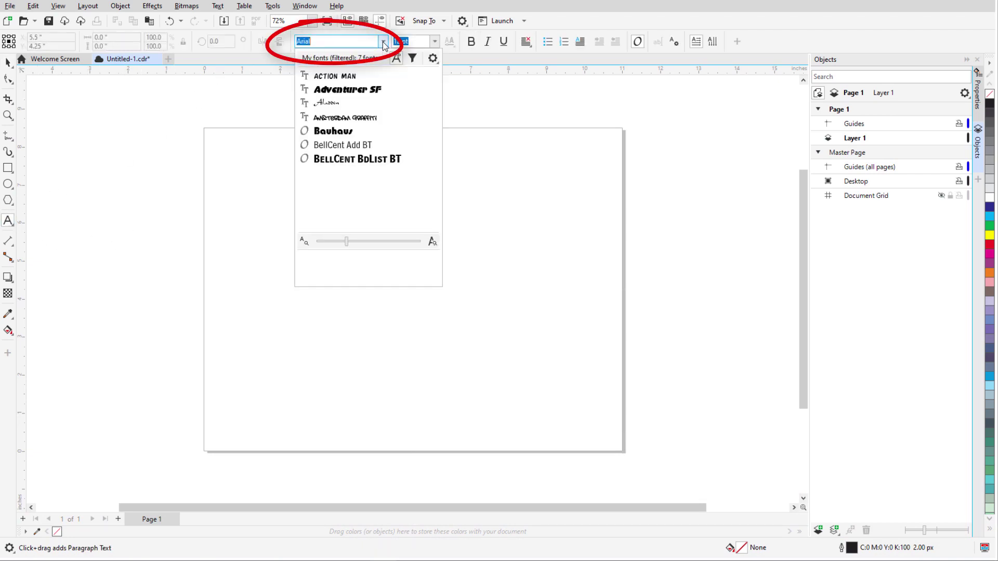
left_click(412, 57)
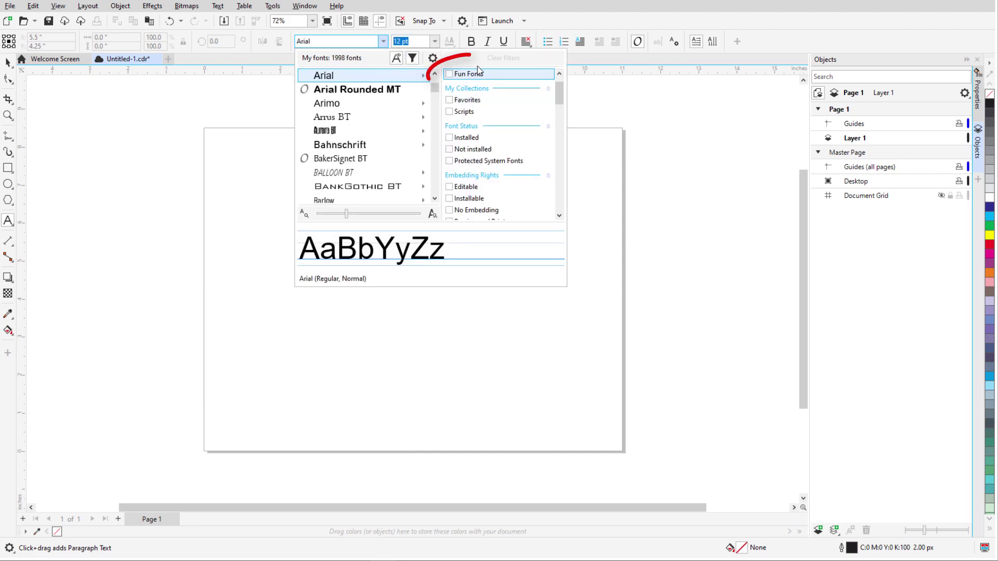
left_click(461, 77)
left_click(449, 73)
left_click(450, 111)
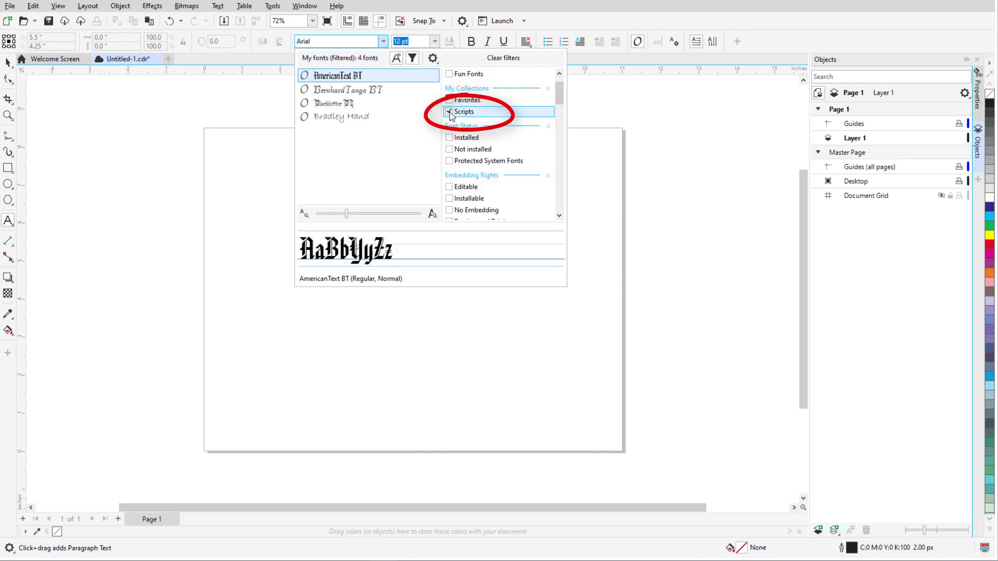
left_click(449, 112)
left_click(449, 100)
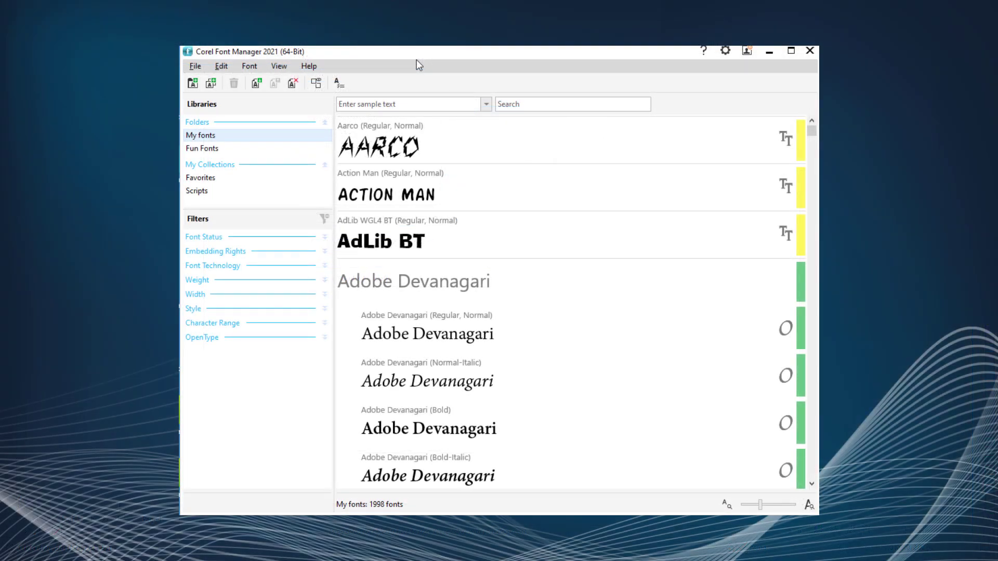
- In Corel Font Manager, export the folders and collections to the Corel Content Fonts folder as the XML file FontsDatabase_04_02_2021
left_click(197, 69)
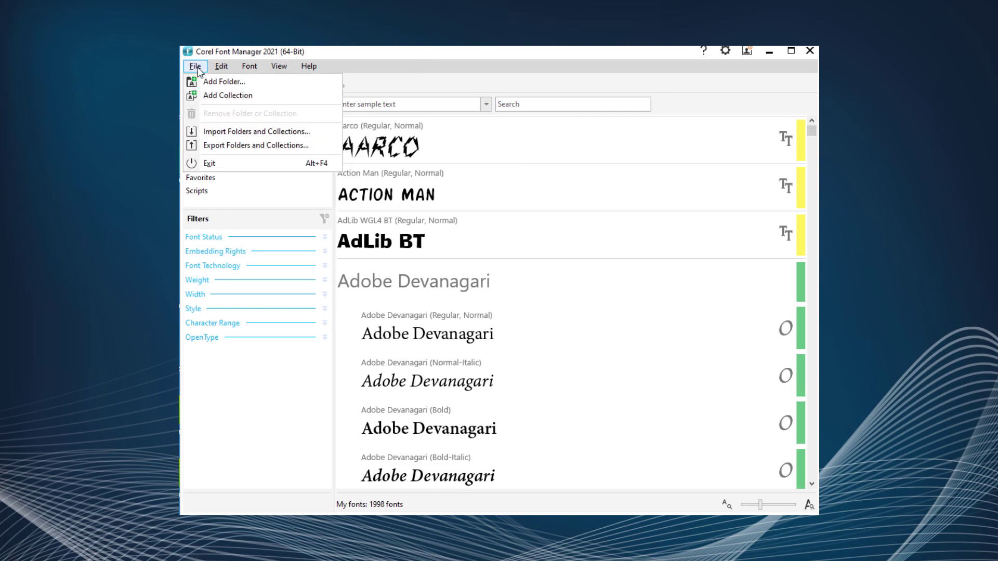
left_click(310, 144)
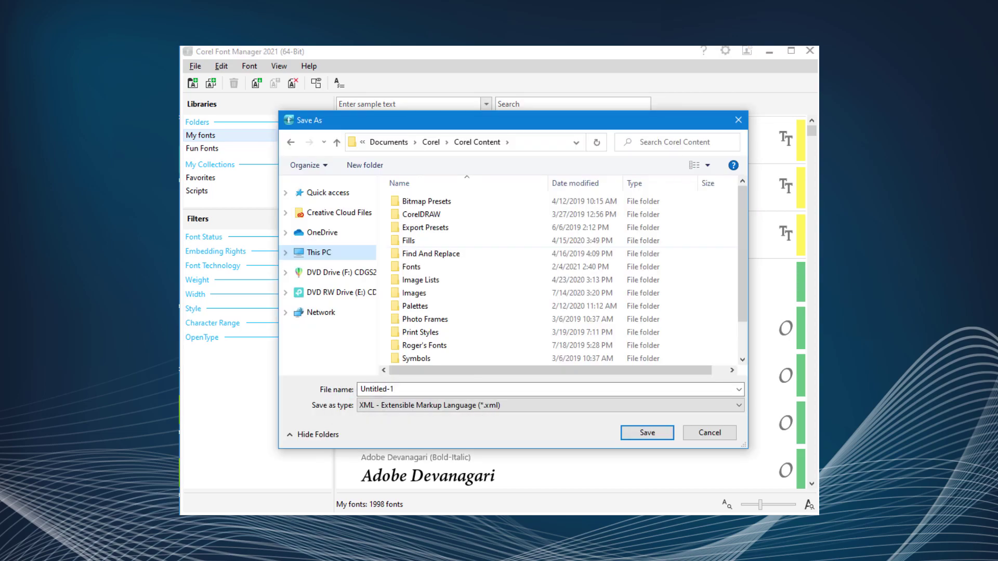
double_click(435, 267)
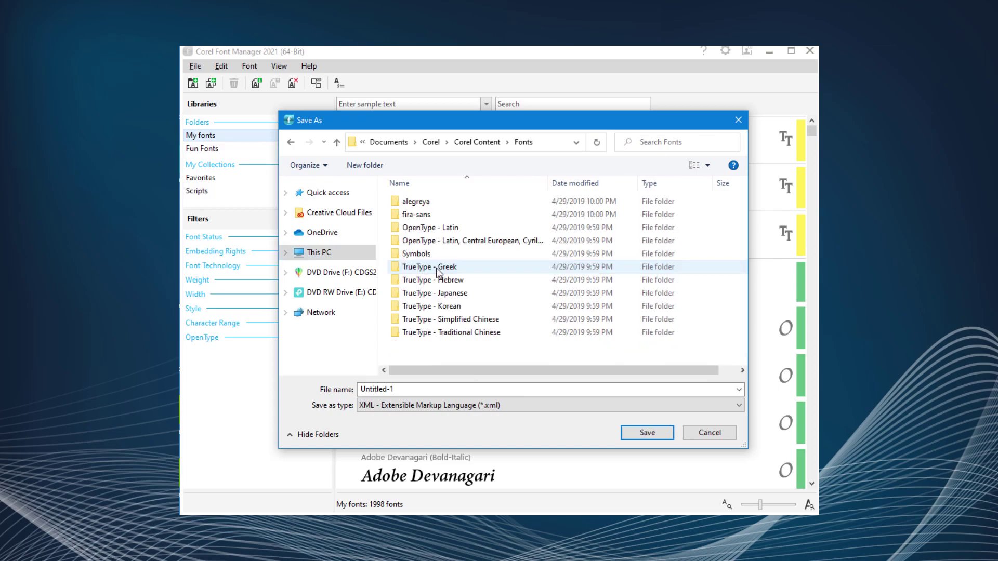
type("FontsDatabase_04_02_2021")
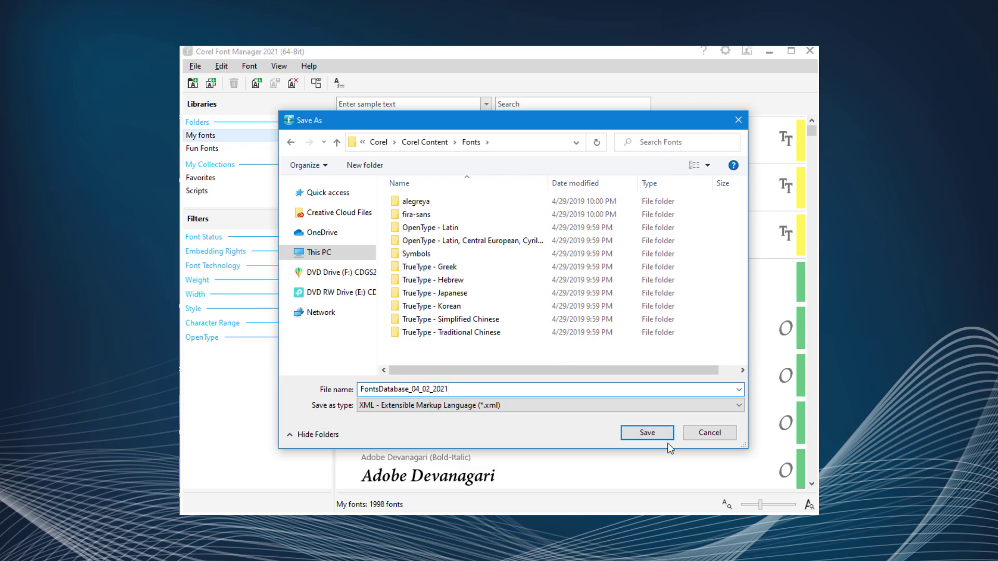
left_click(657, 434)
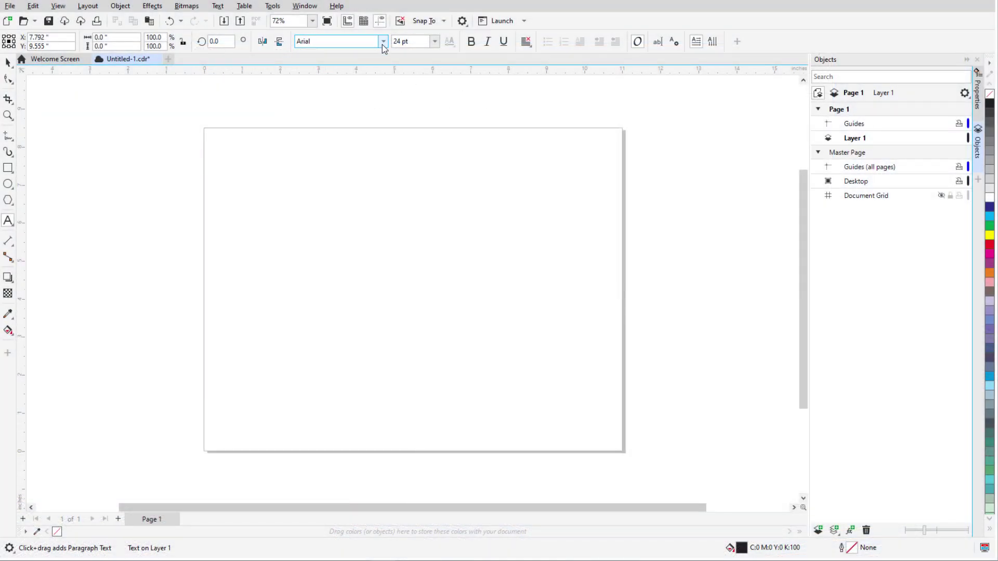
- Switch to CorelDRAW and filter the Text tool's font list by the Favorites collection
left_click(383, 44)
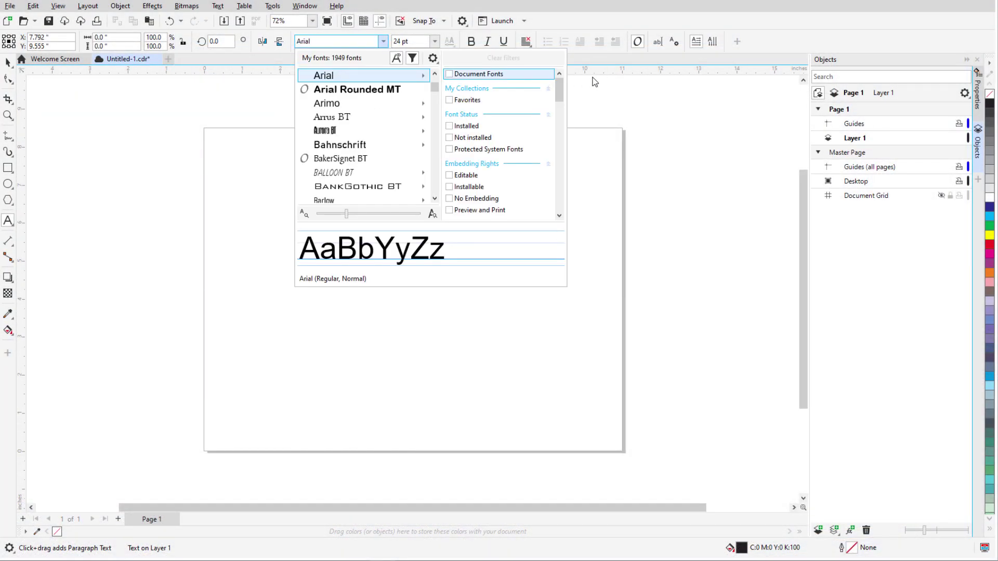
left_click(449, 100)
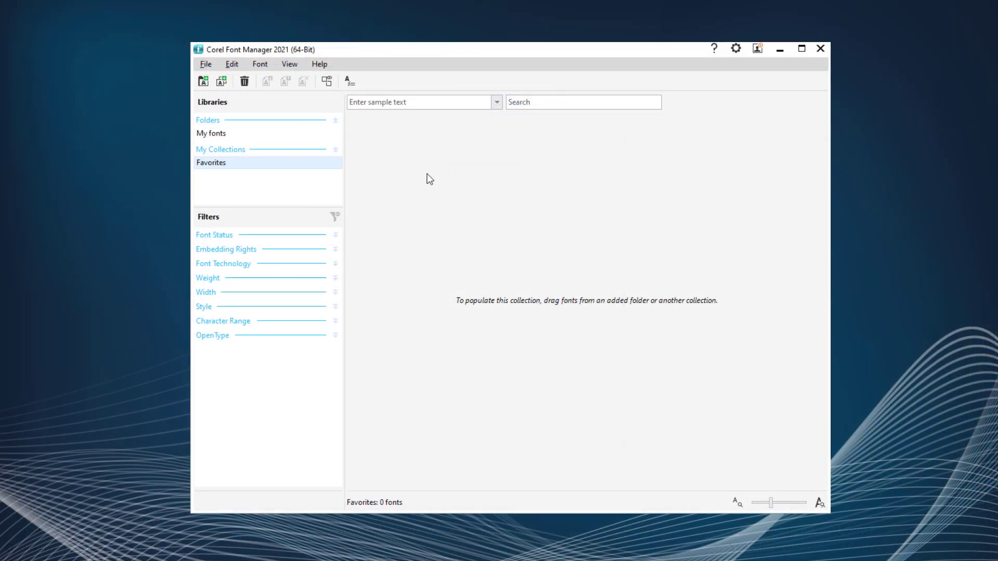
- In Corel Font Manager, import the folders and collections from FontsDatabase_04_02_2021 and view the Favorites and Scripts collections
left_click(206, 64)
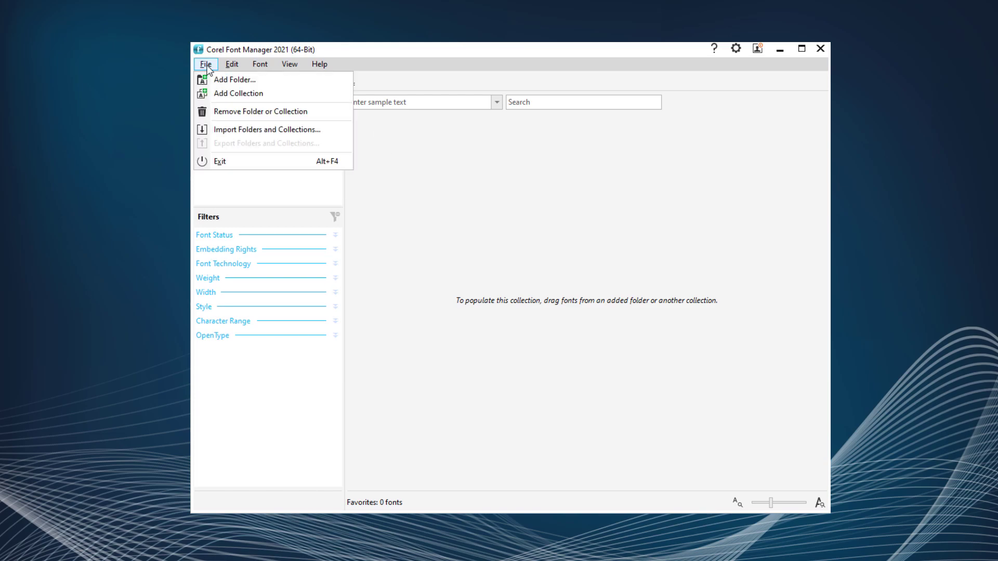
left_click(323, 129)
left_click(473, 345)
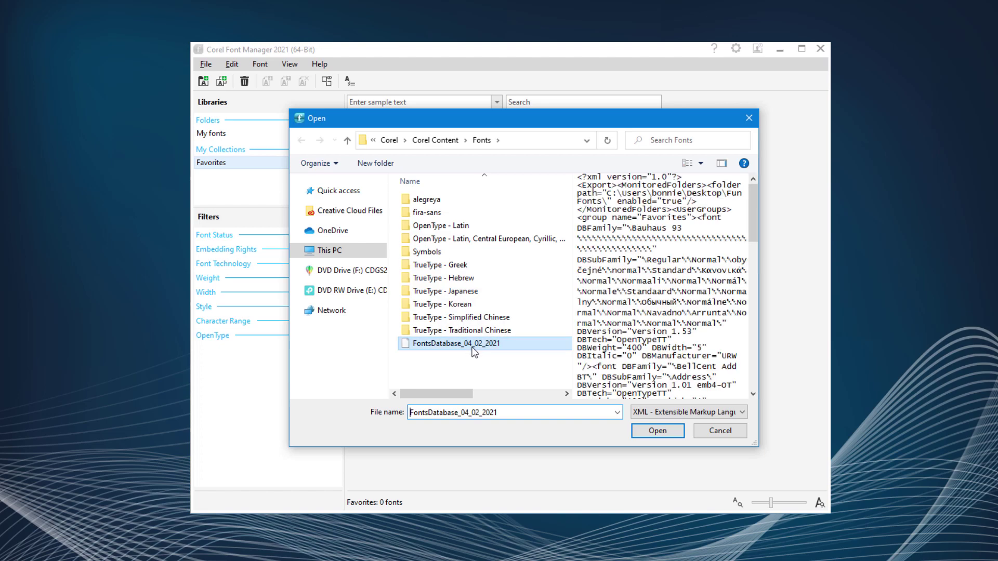
left_click(657, 431)
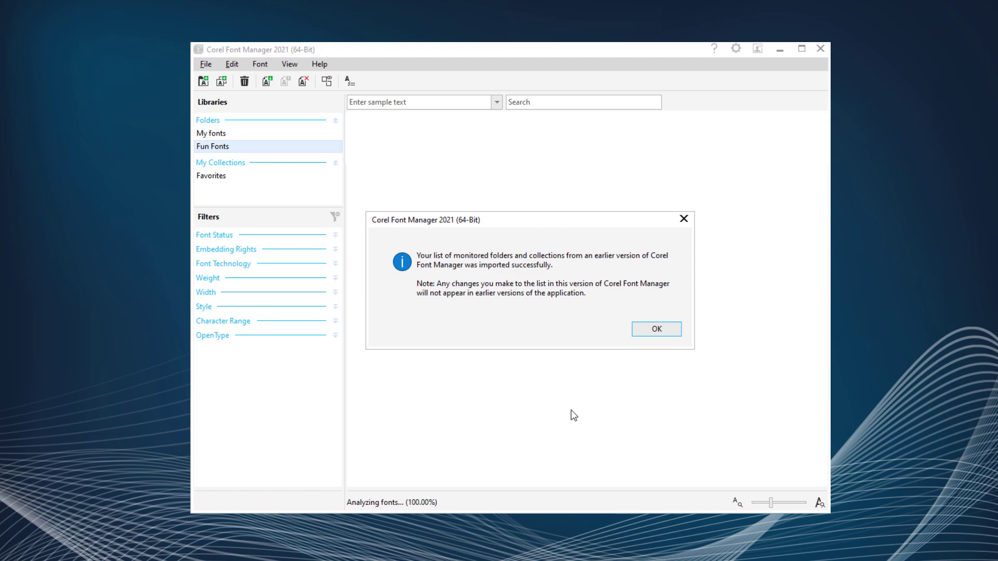
left_click(656, 331)
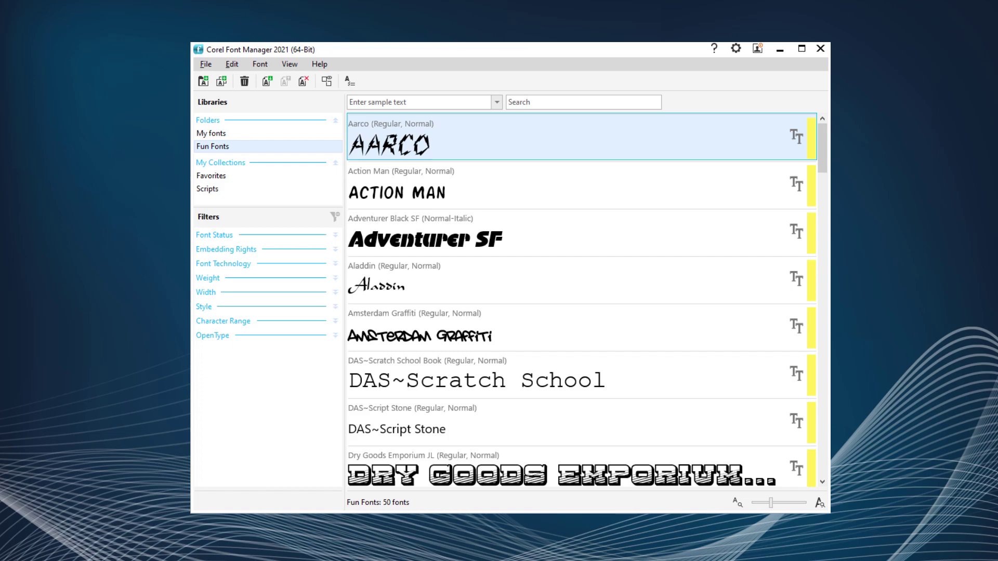
left_click(232, 179)
left_click(236, 191)
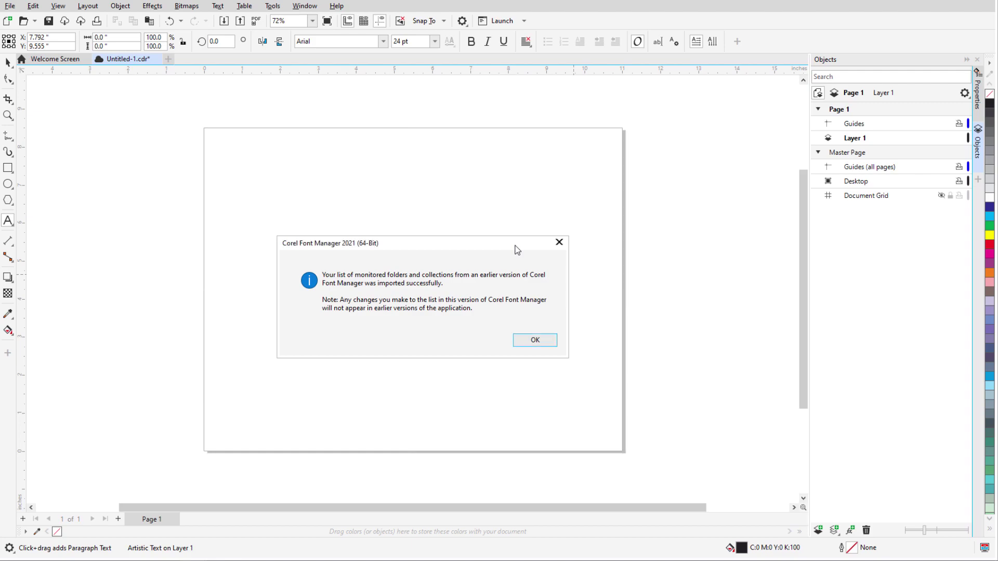
- Switch to CorelDRAW, dismiss the import notice and open the Text tool's font list to check the imported folder and collection filters
left_click(536, 338)
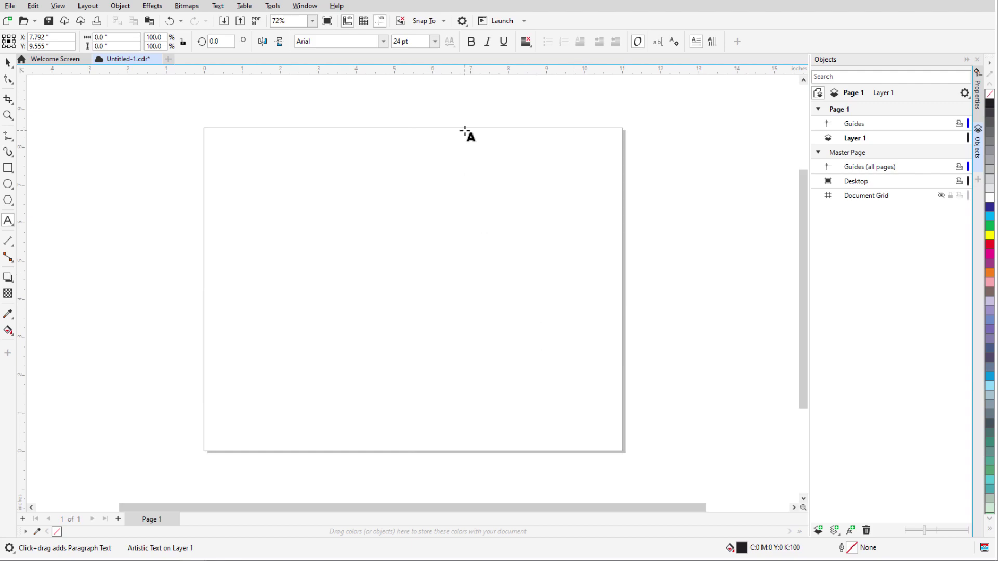
left_click(383, 40)
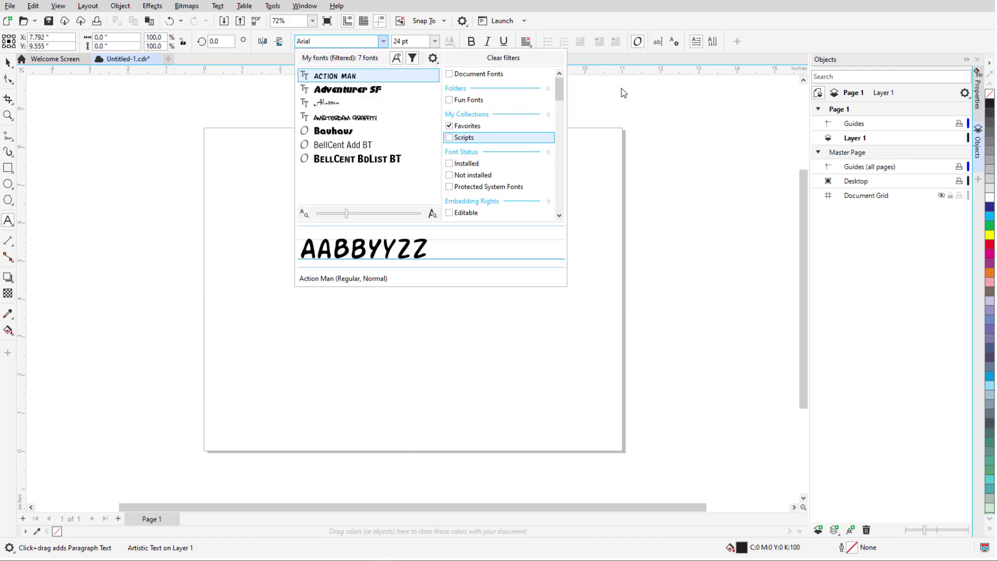